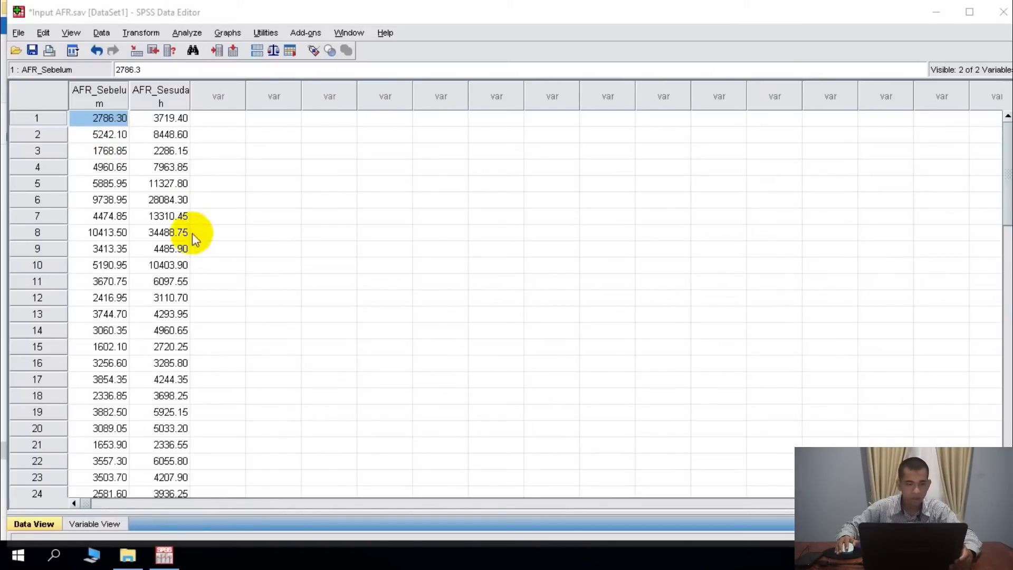
# - Start an Explore analysis with AFR Sebelum and AFR Sesudah as the dependent variables
pyautogui.scroll(-8, 183, 212)
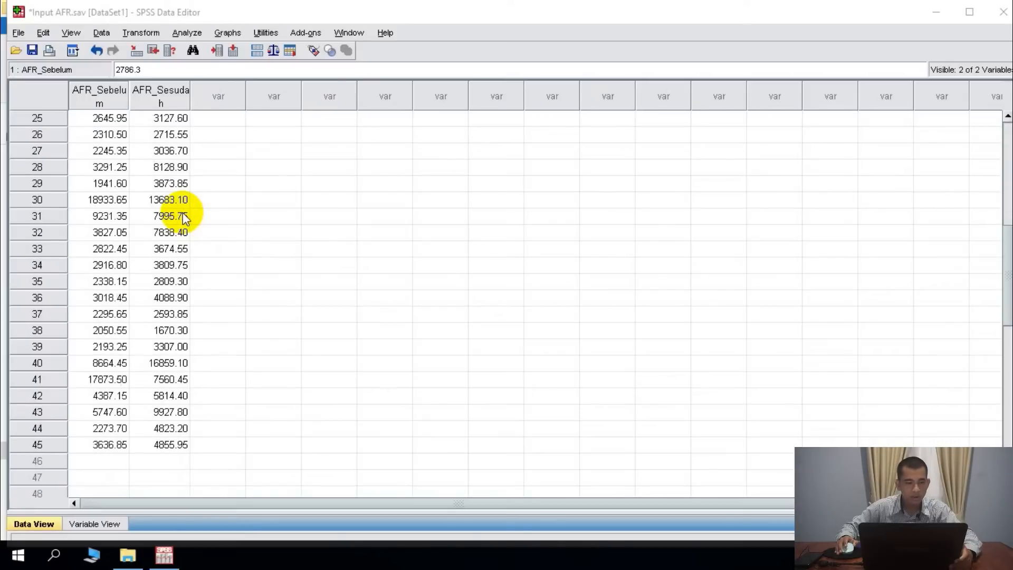
pyautogui.scroll(8, 183, 212)
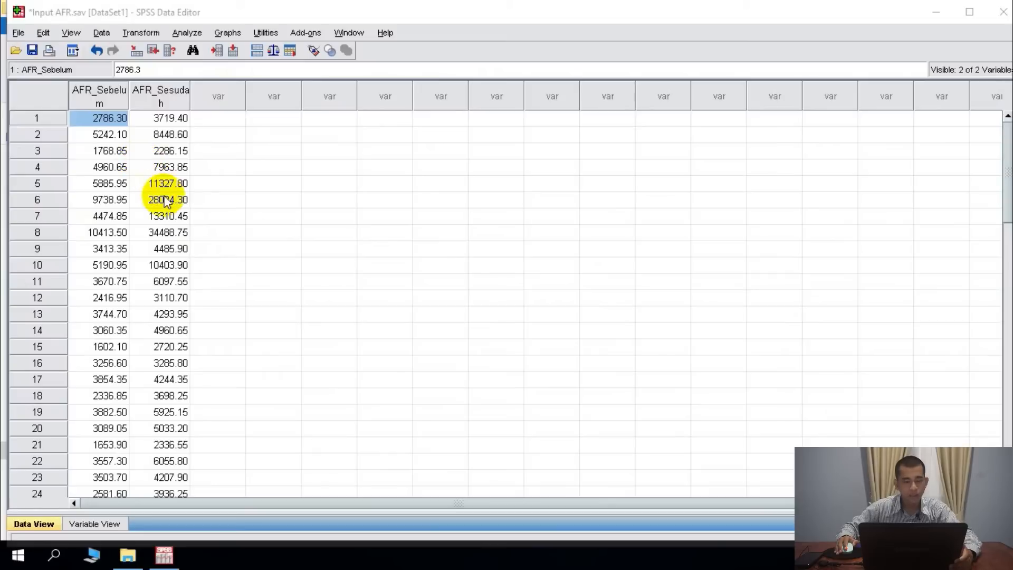
pyautogui.click(193, 34)
pyautogui.click(195, 35)
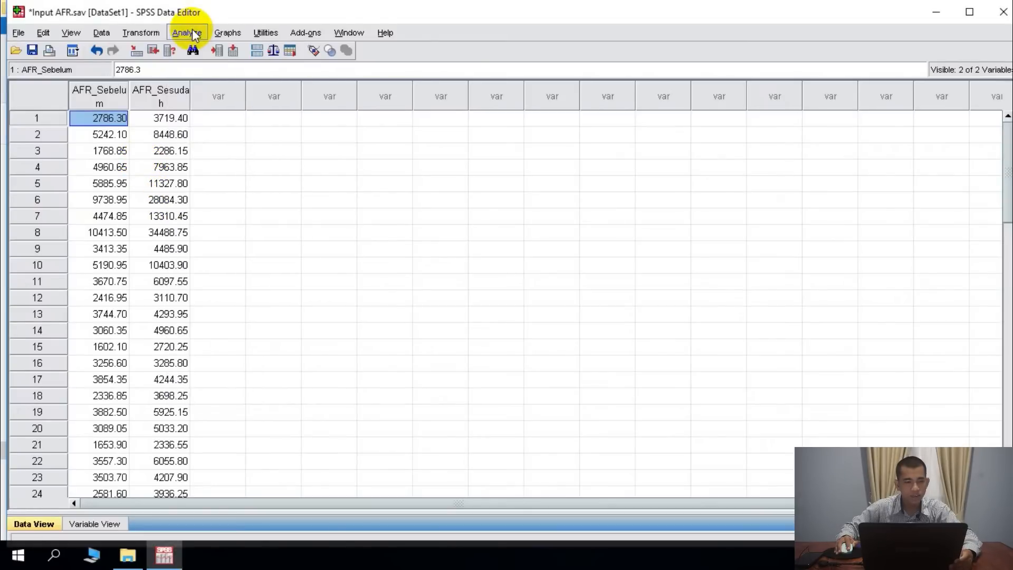
pyautogui.click(194, 34)
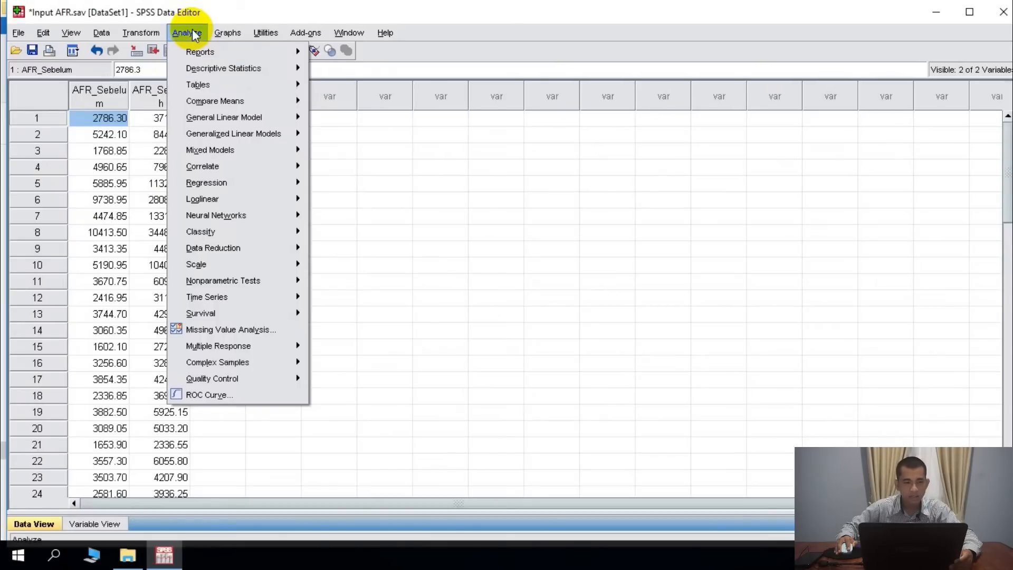
pyautogui.moveTo(250, 100)
pyautogui.moveTo(280, 69)
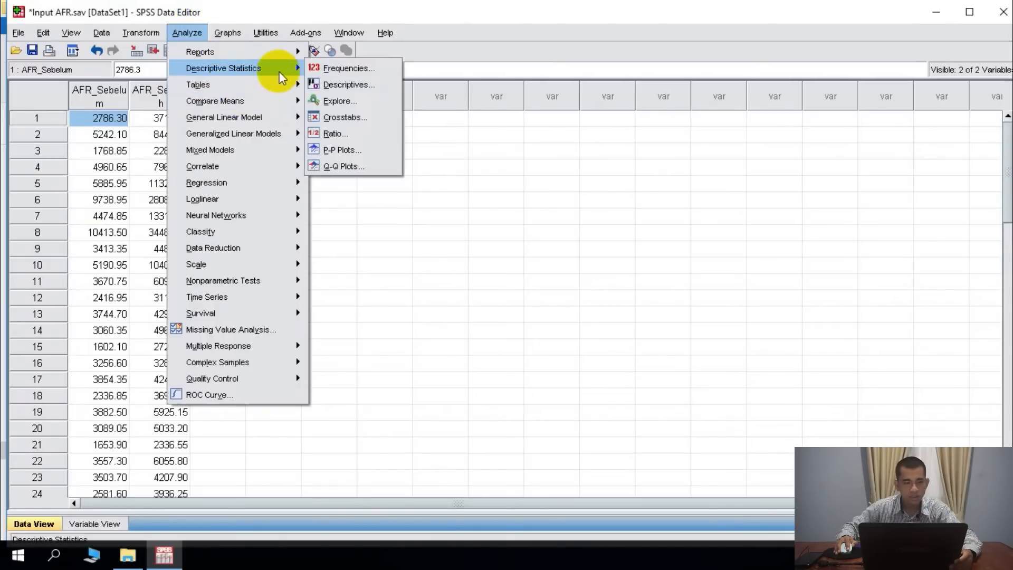
pyautogui.click(369, 105)
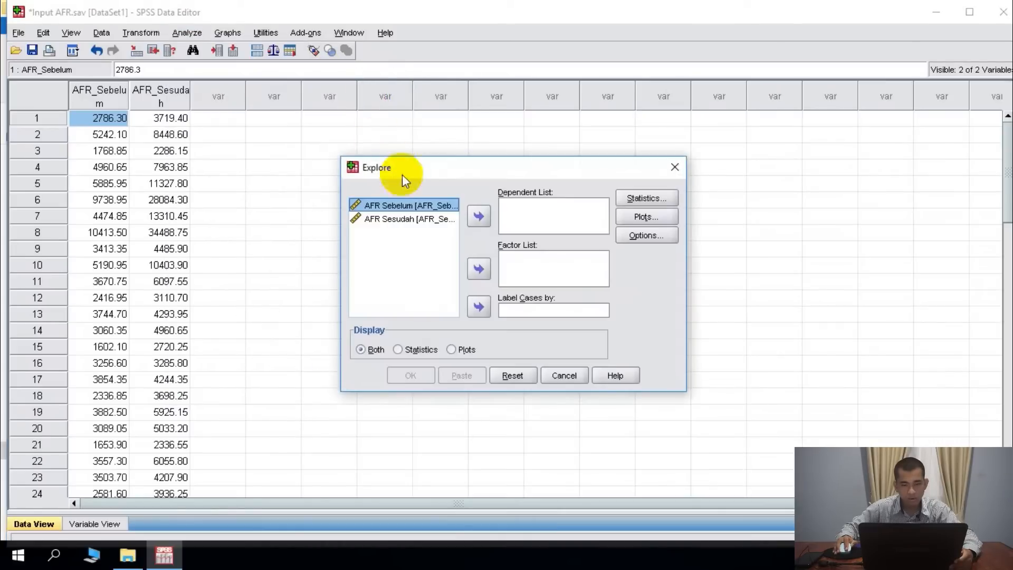
pyautogui.click(414, 220)
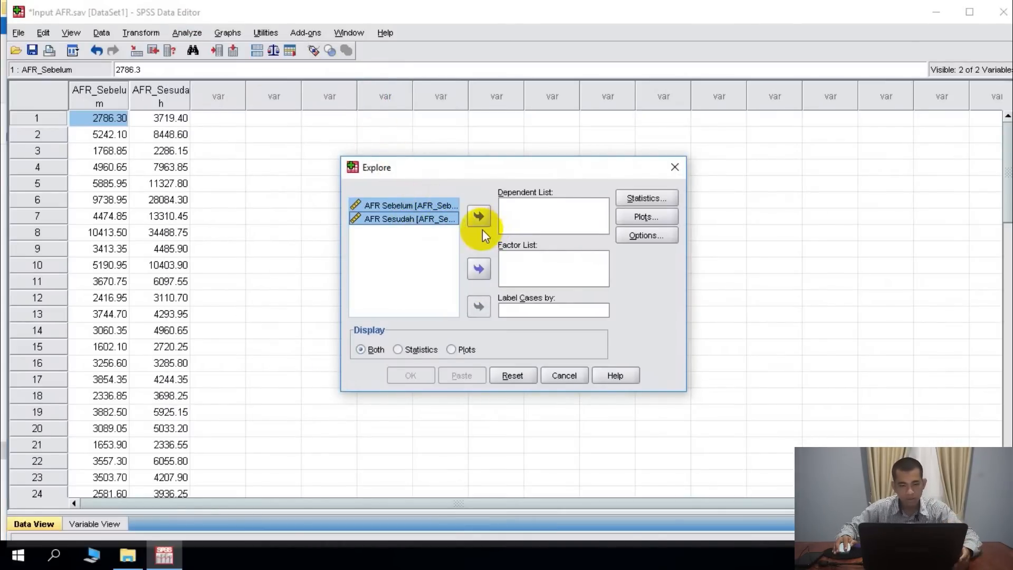
pyautogui.click(479, 216)
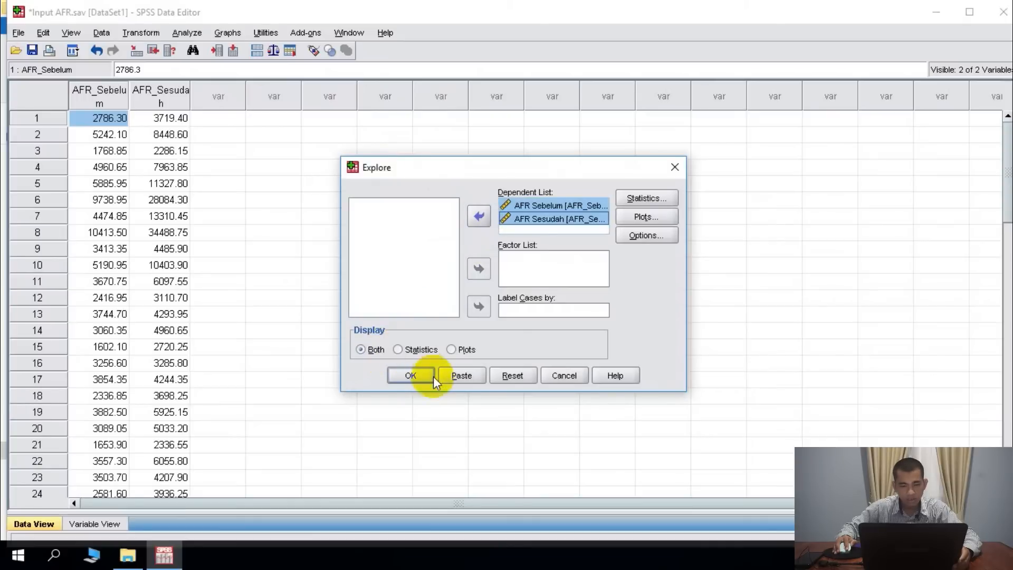
# - Include normality plots with tests in the Explore analysis and run it
pyautogui.click(651, 201)
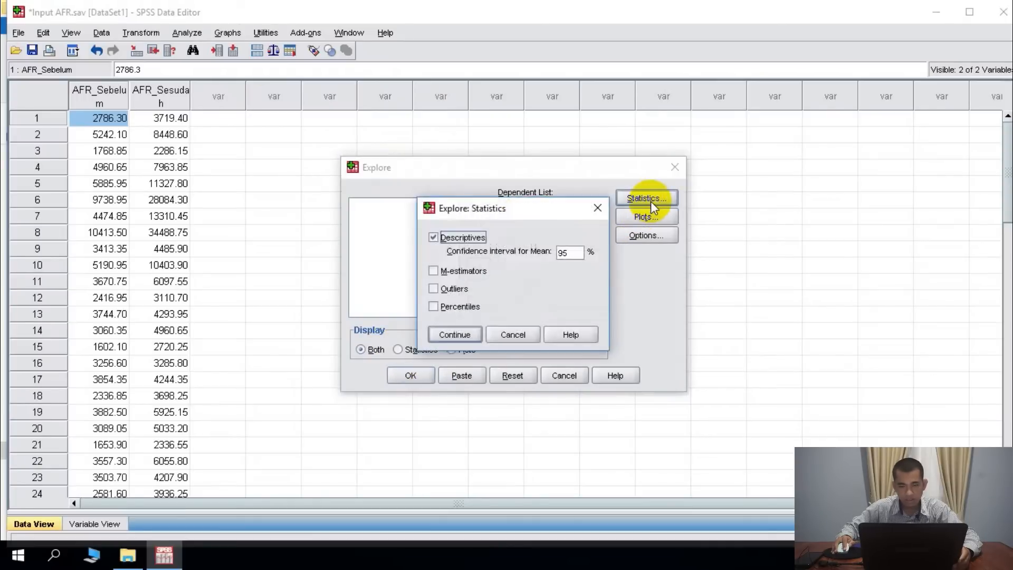
pyautogui.click(602, 208)
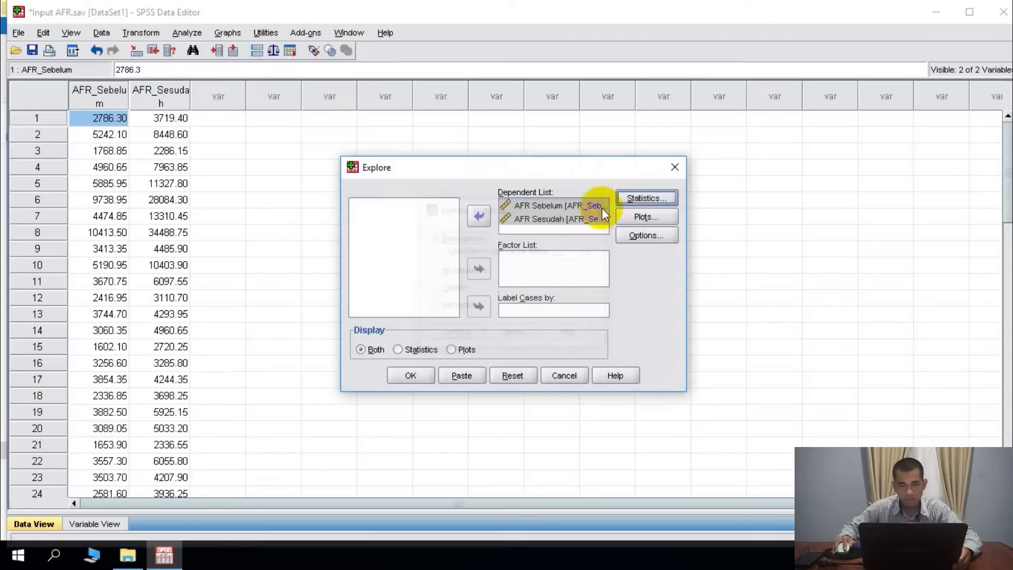
pyautogui.click(655, 220)
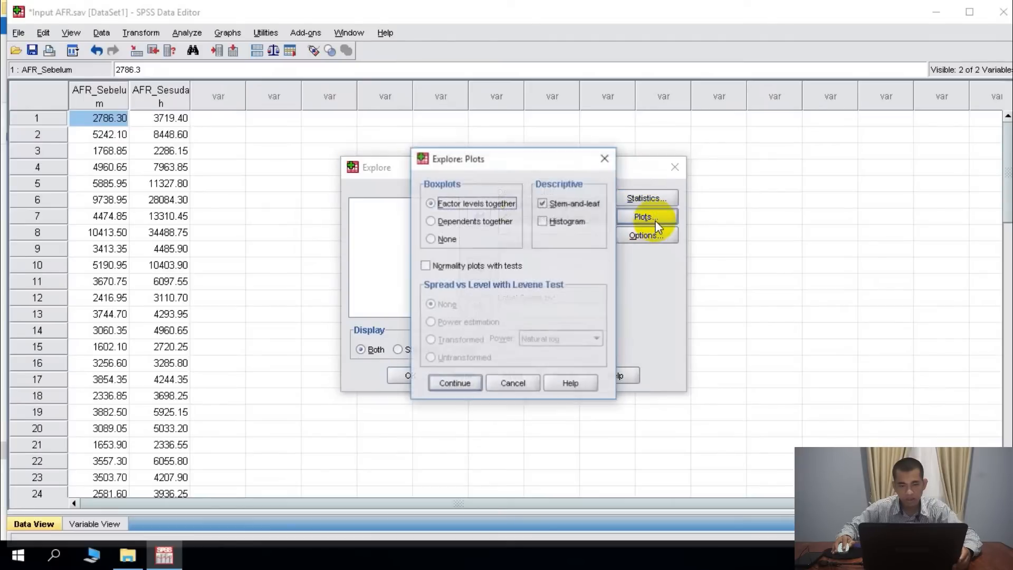
pyautogui.click(427, 267)
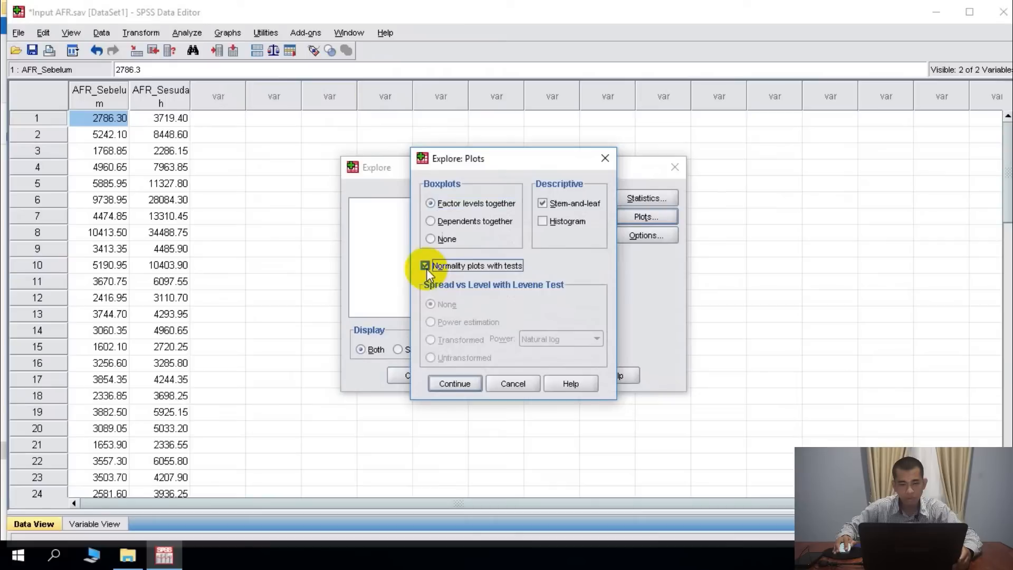
pyautogui.click(461, 386)
pyautogui.click(422, 377)
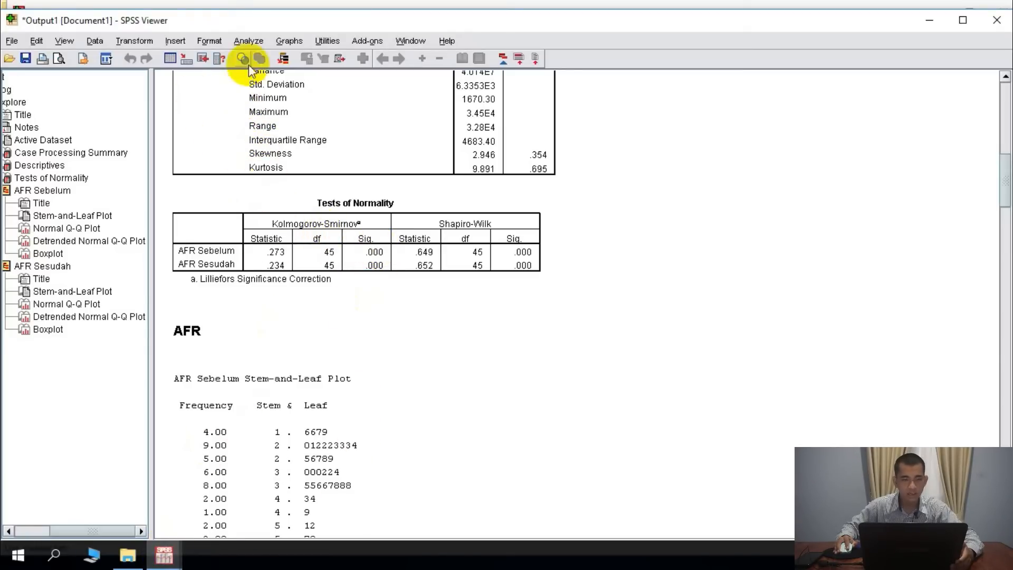
# - Set up a nonparametric two-related-samples test pairing AFR Sebelum with AFR Sesudah
pyautogui.click(254, 45)
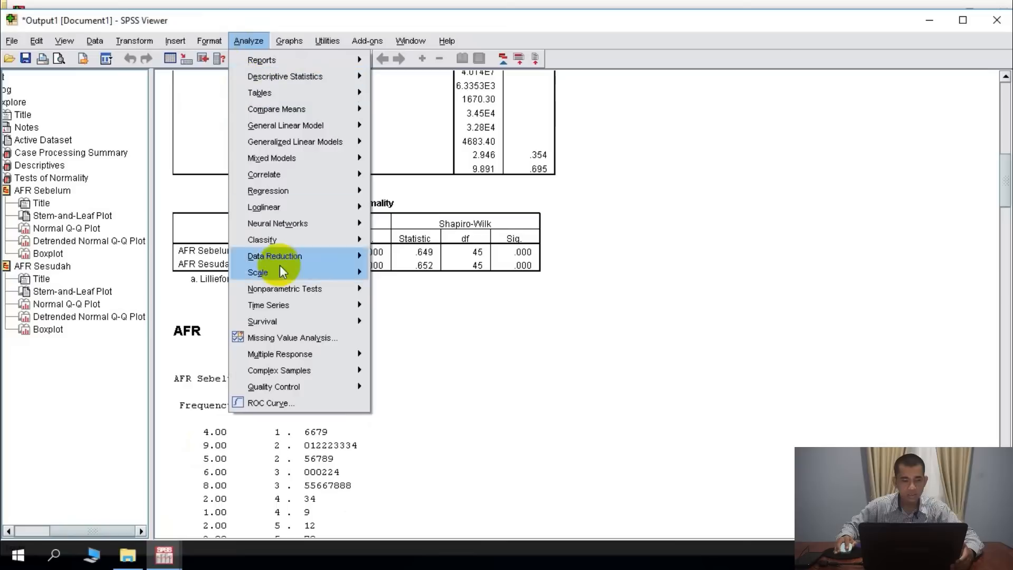
pyautogui.moveTo(296, 289)
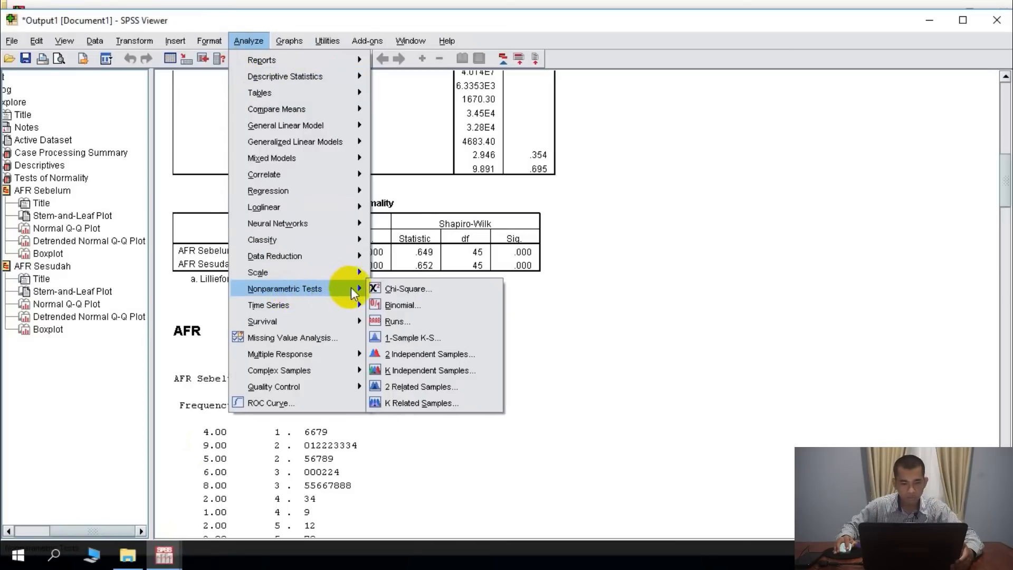
pyautogui.click(423, 387)
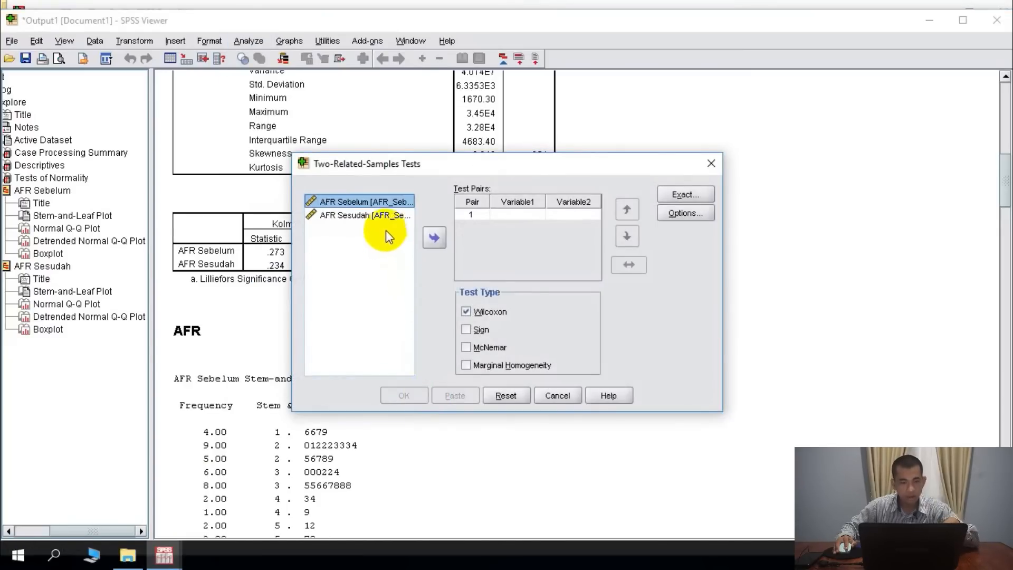
pyautogui.click(382, 216)
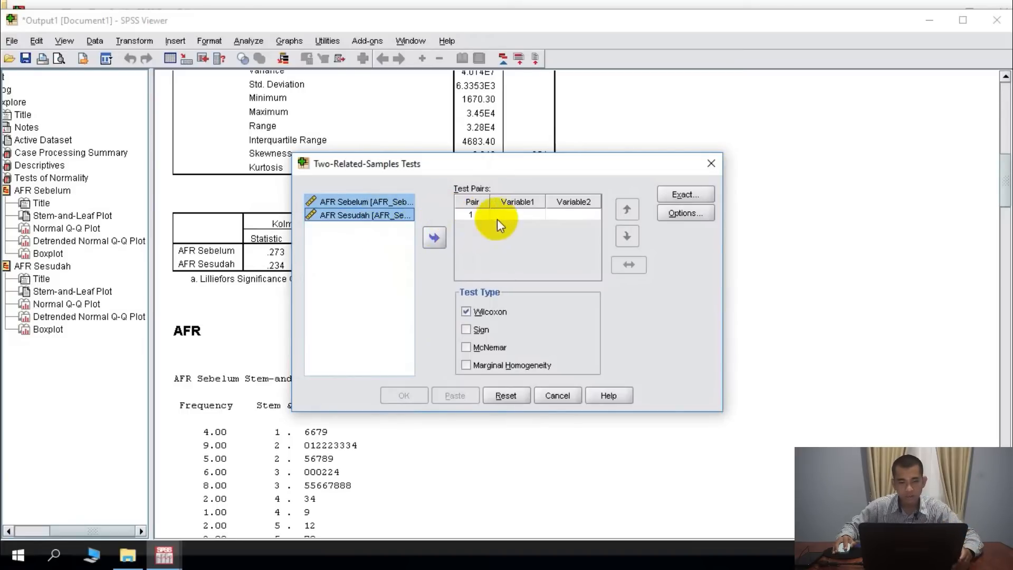
pyautogui.click(434, 237)
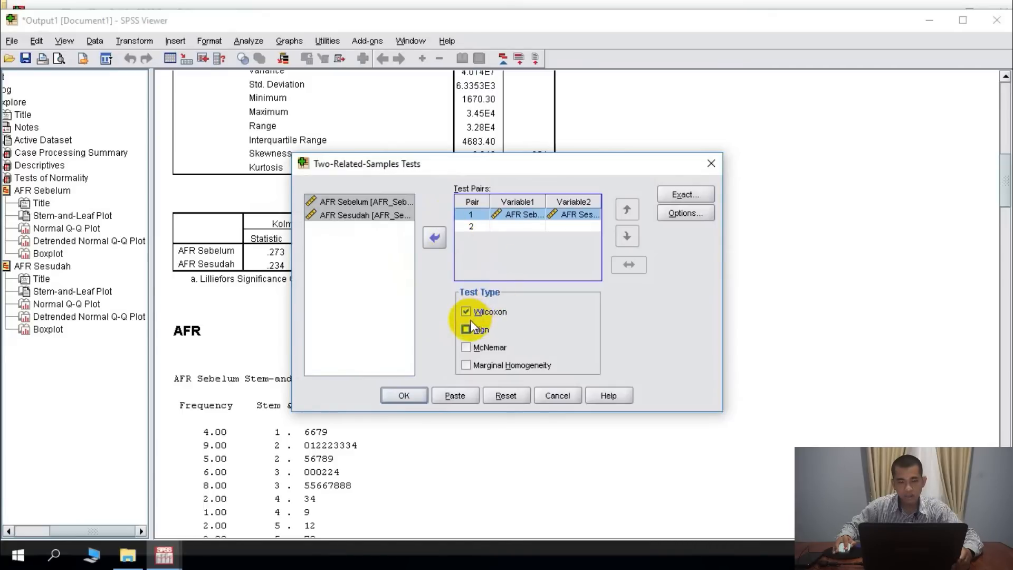
# - Set the exact test method to Monte Carlo with a 95% confidence level and run the Wilcoxon test
pyautogui.click(691, 217)
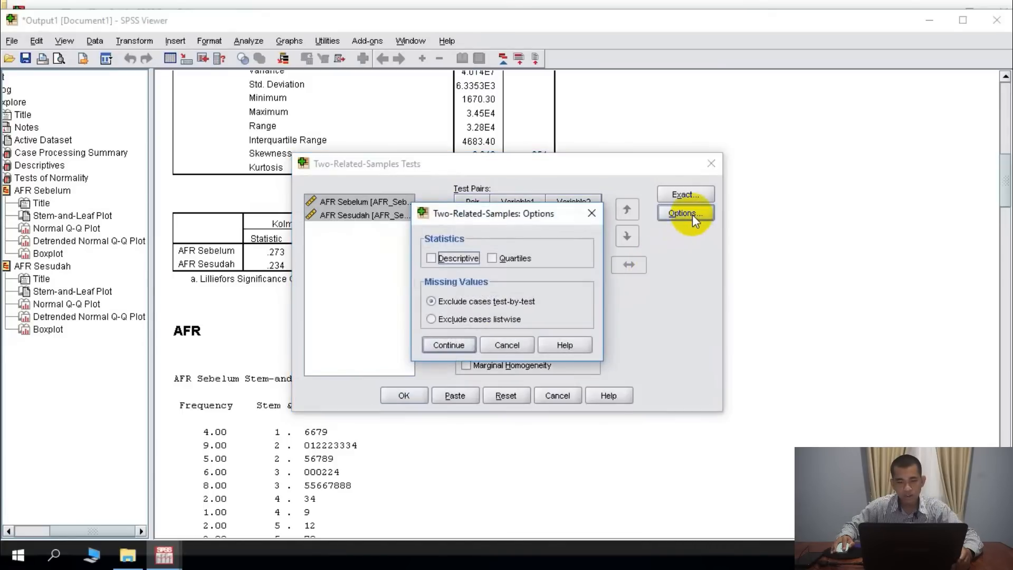
pyautogui.click(591, 213)
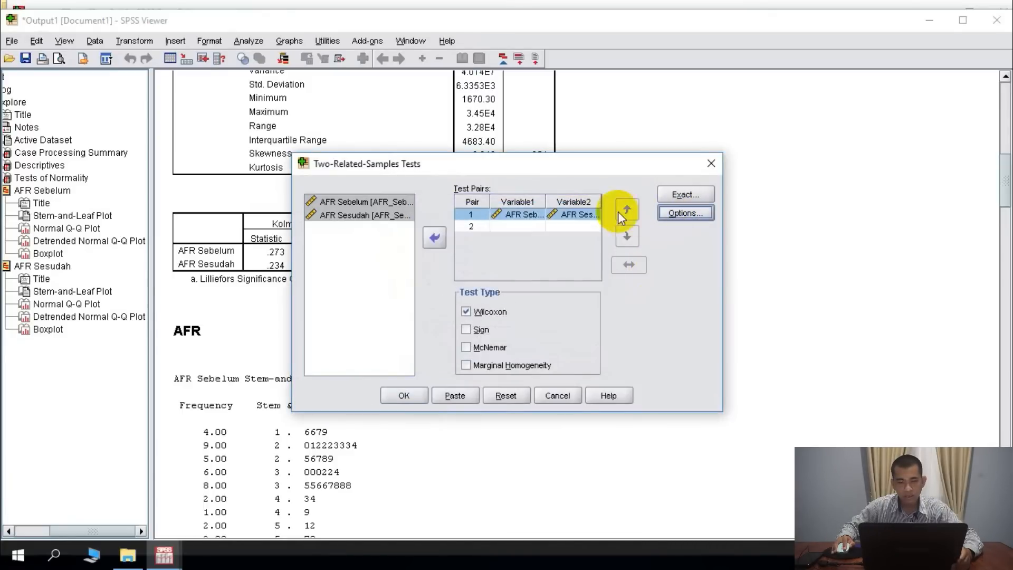
pyautogui.click(678, 198)
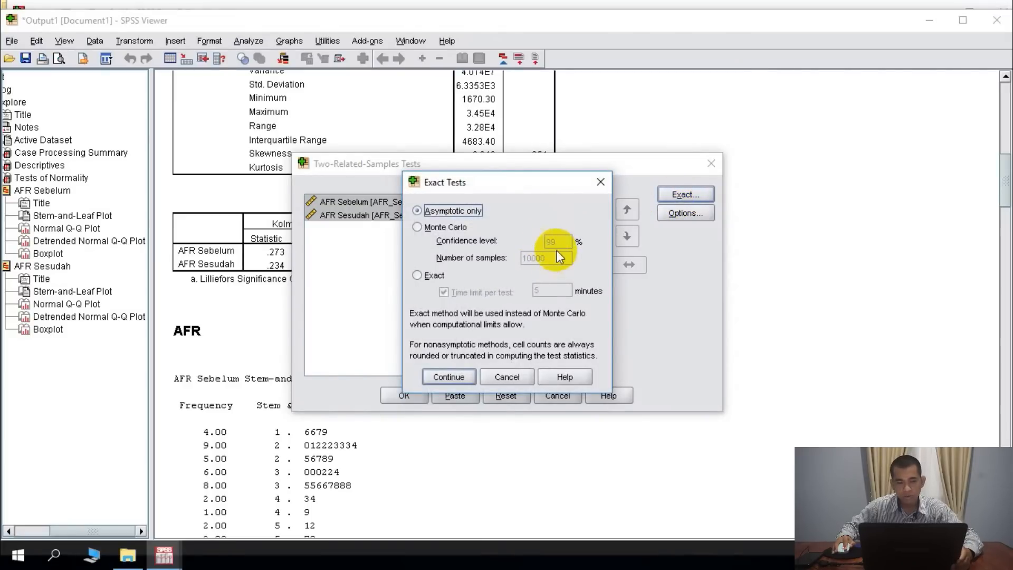
pyautogui.click(419, 229)
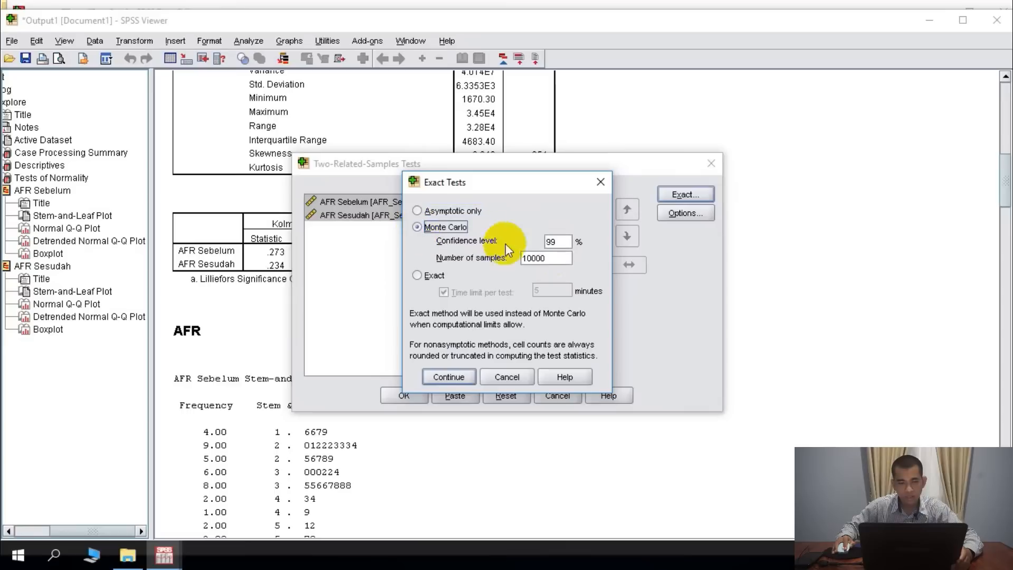
pyautogui.doubleClick(552, 241)
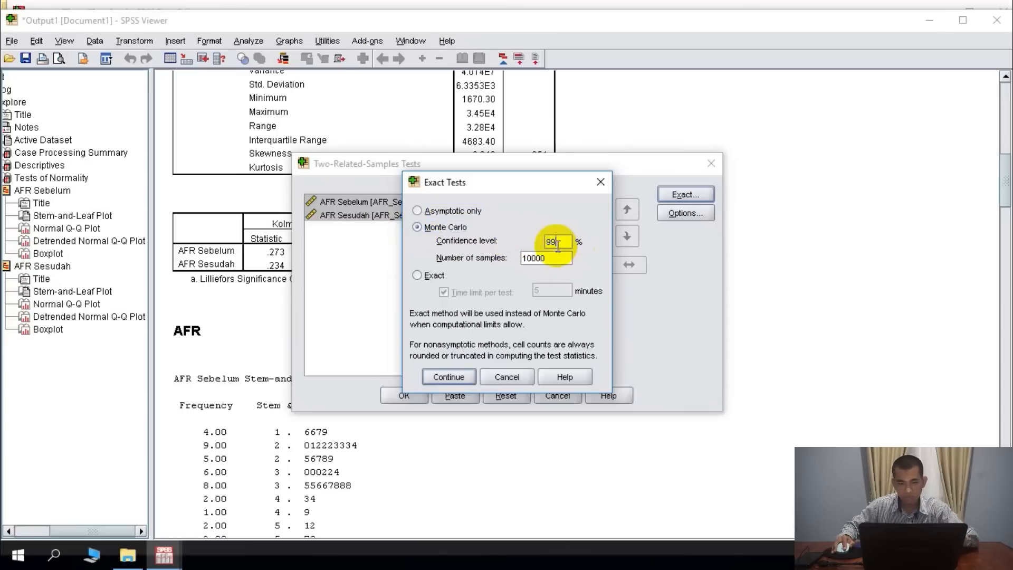
pyautogui.write('95')
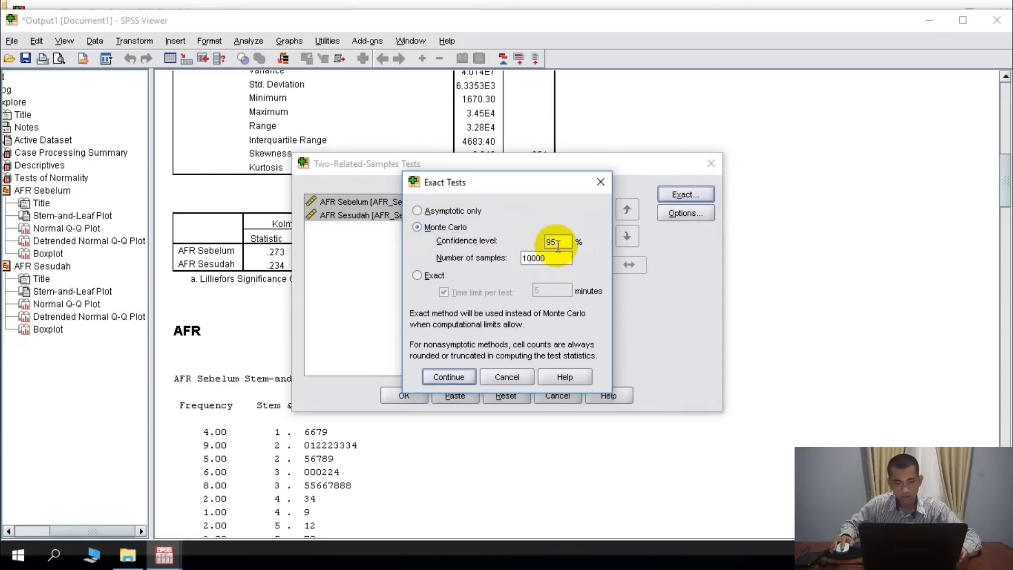
pyautogui.click(449, 377)
pyautogui.click(402, 397)
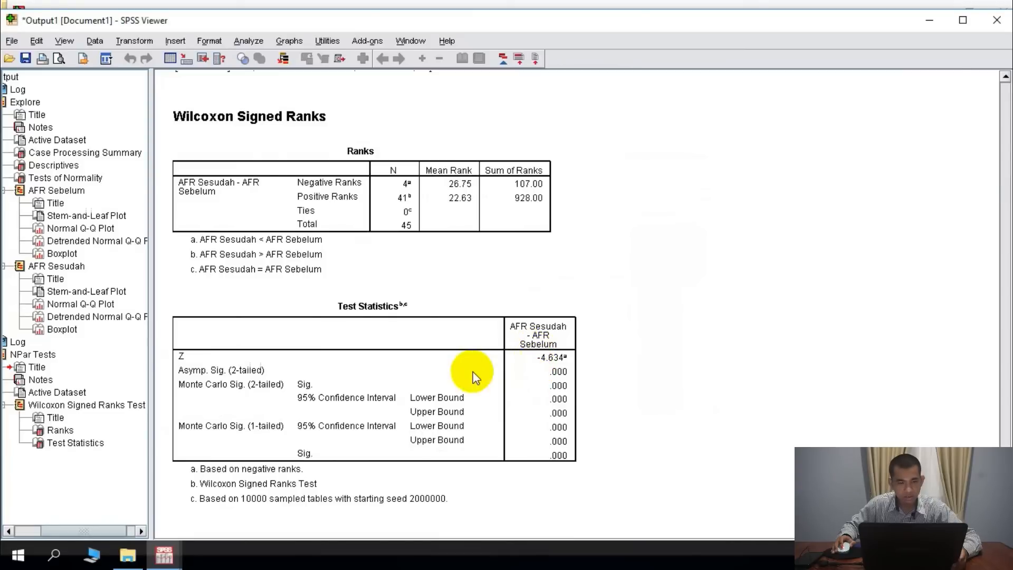
# - Rerun the Wilcoxon two-related-samples test on the same AFR pair with the Asymptotic only method
pyautogui.scroll(4, 317, 169)
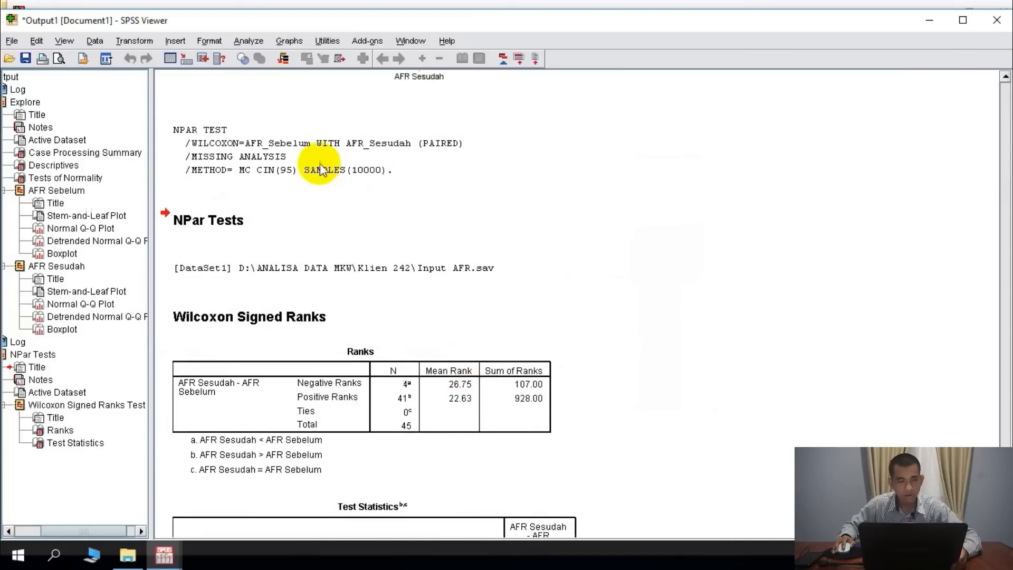
pyautogui.click(257, 45)
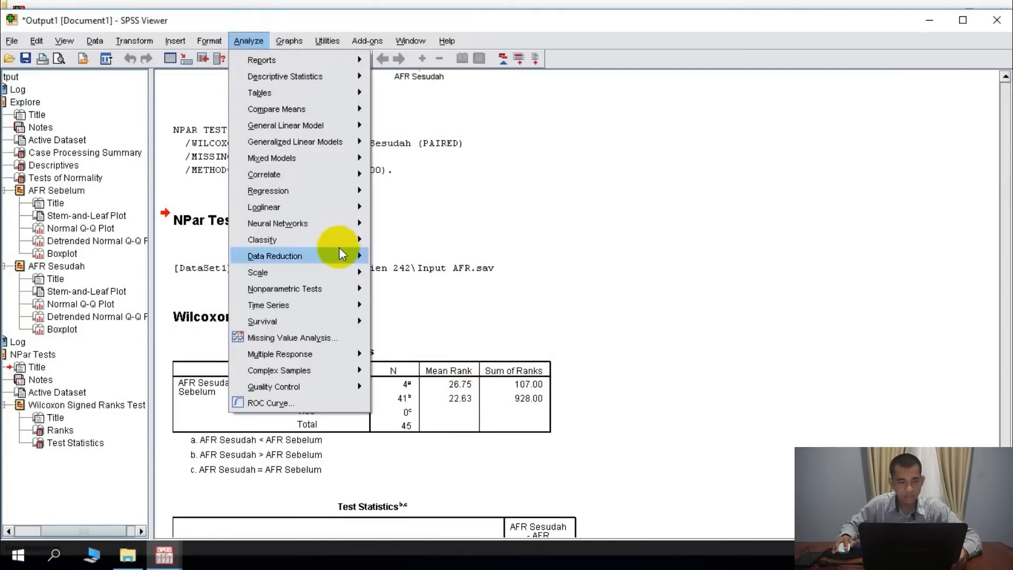
pyautogui.moveTo(341, 288)
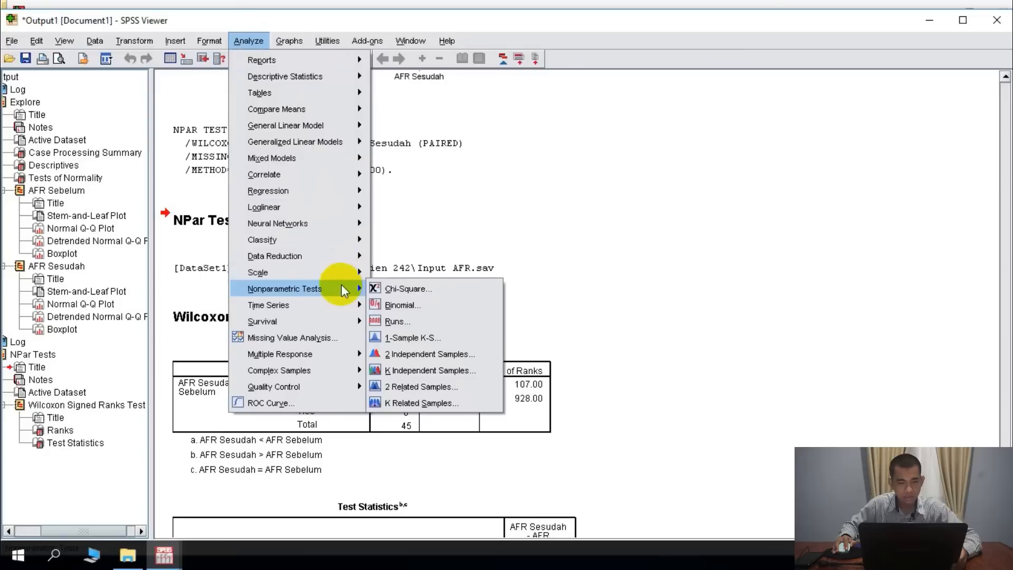
pyautogui.click(447, 387)
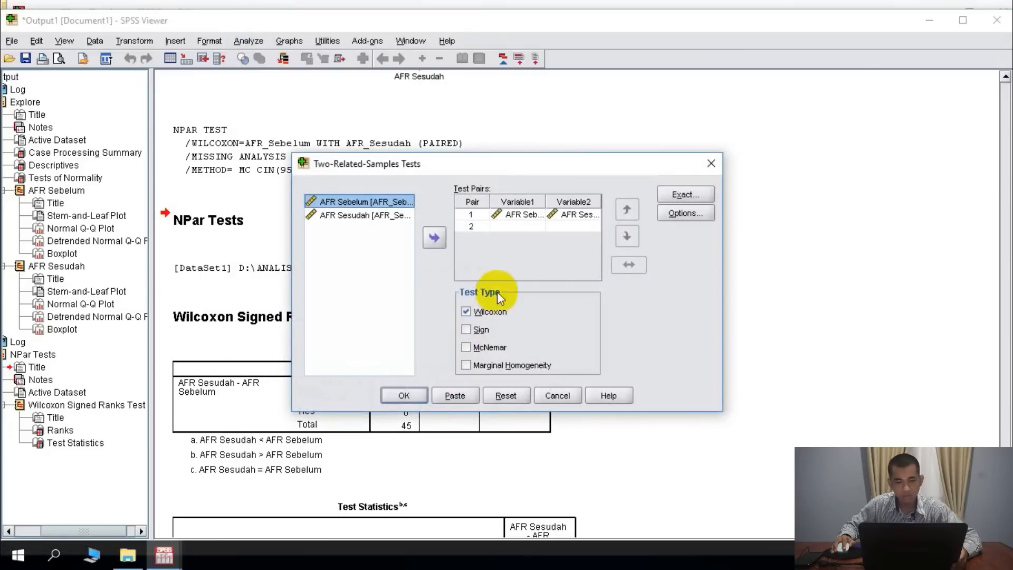
pyautogui.click(686, 194)
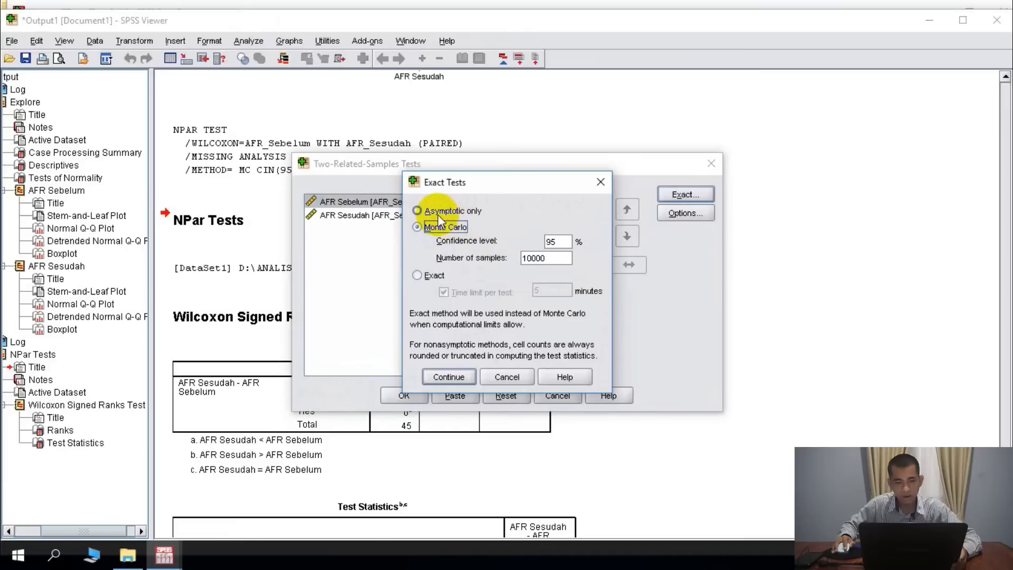
pyautogui.click(416, 211)
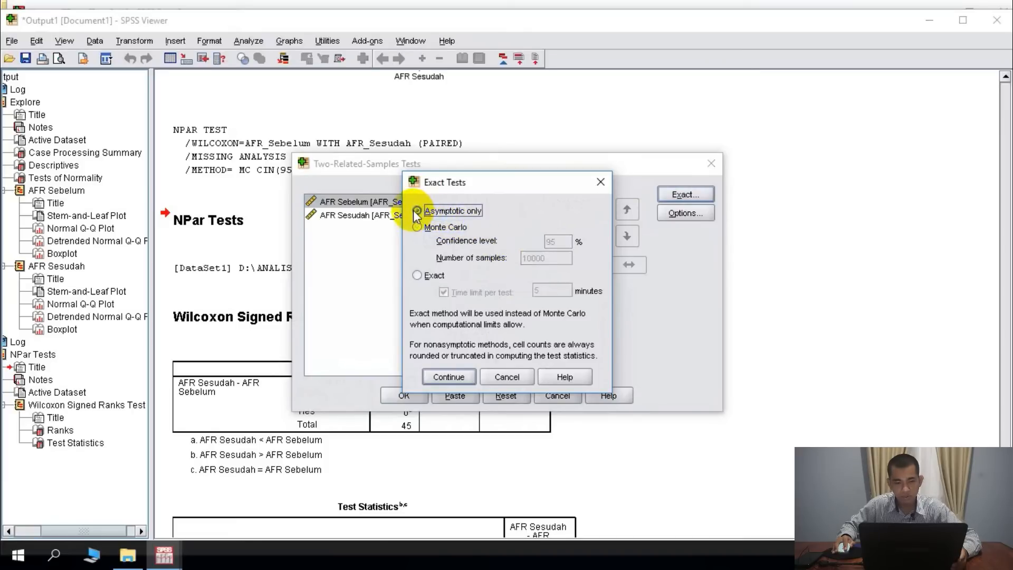
pyautogui.click(449, 377)
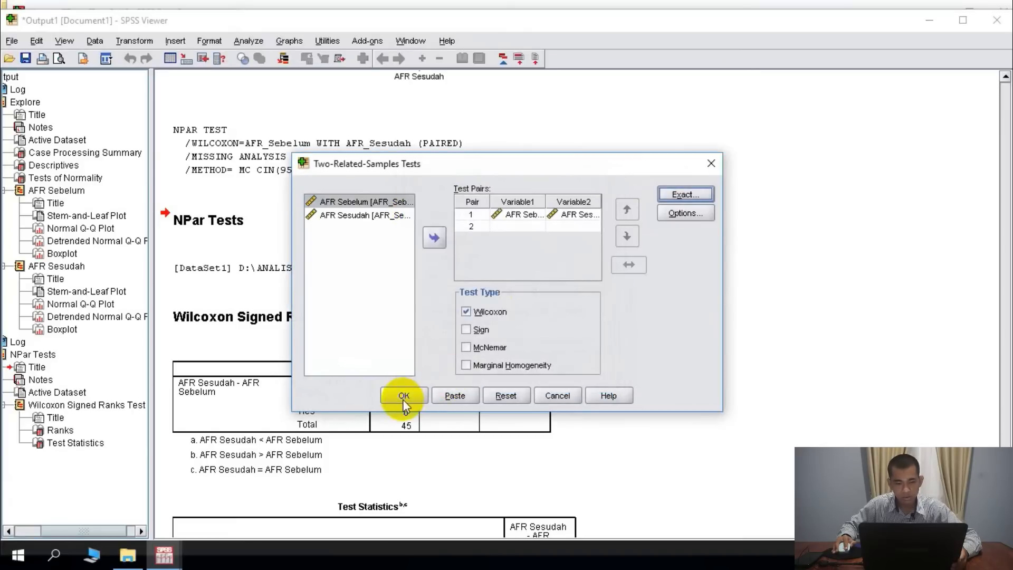
pyautogui.click(401, 397)
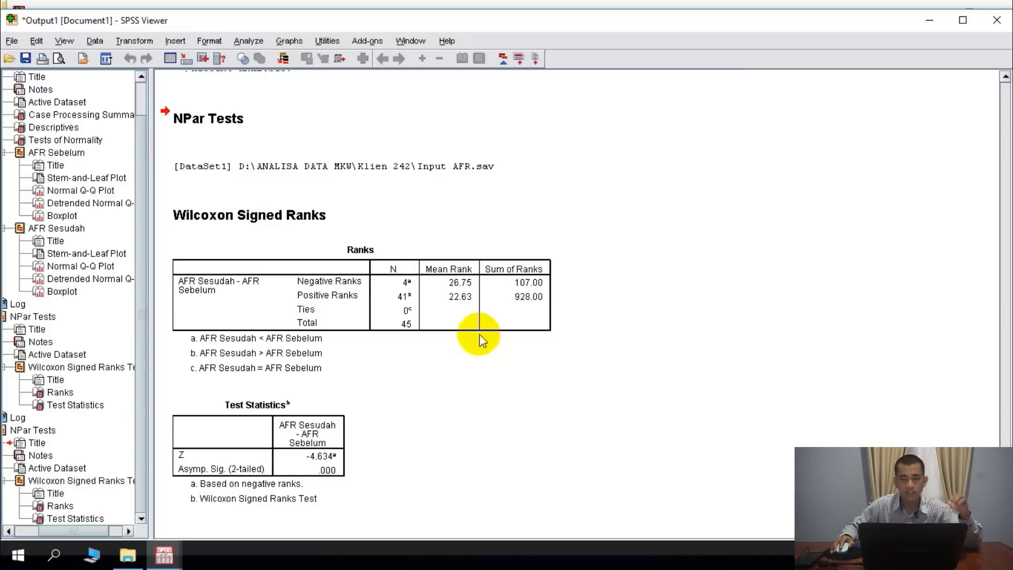
# - Open the Interpretasi Data Word document from the Klien 242 folder and examine its AAR normality test section
pyautogui.click(117, 559)
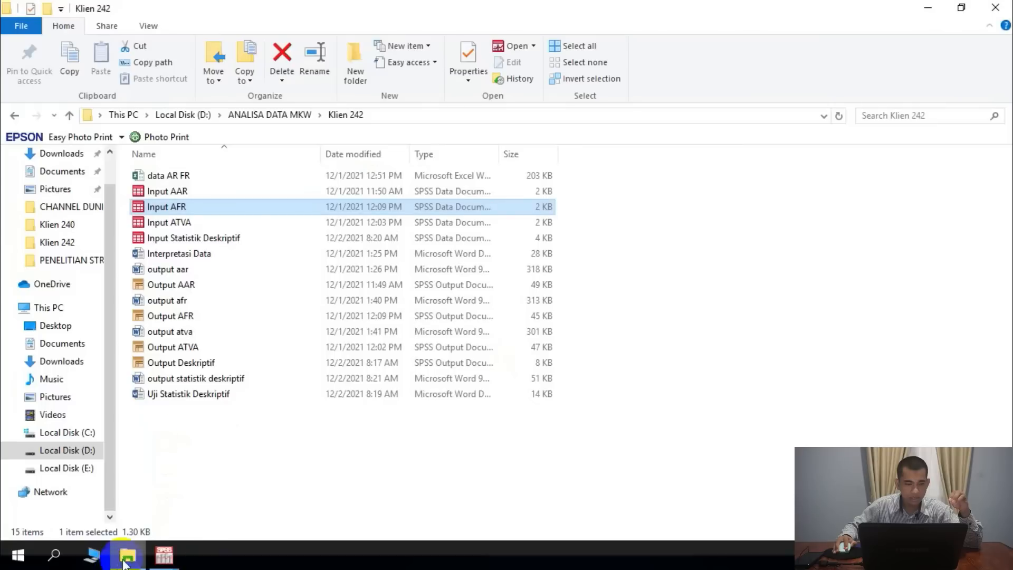
pyautogui.click(191, 257)
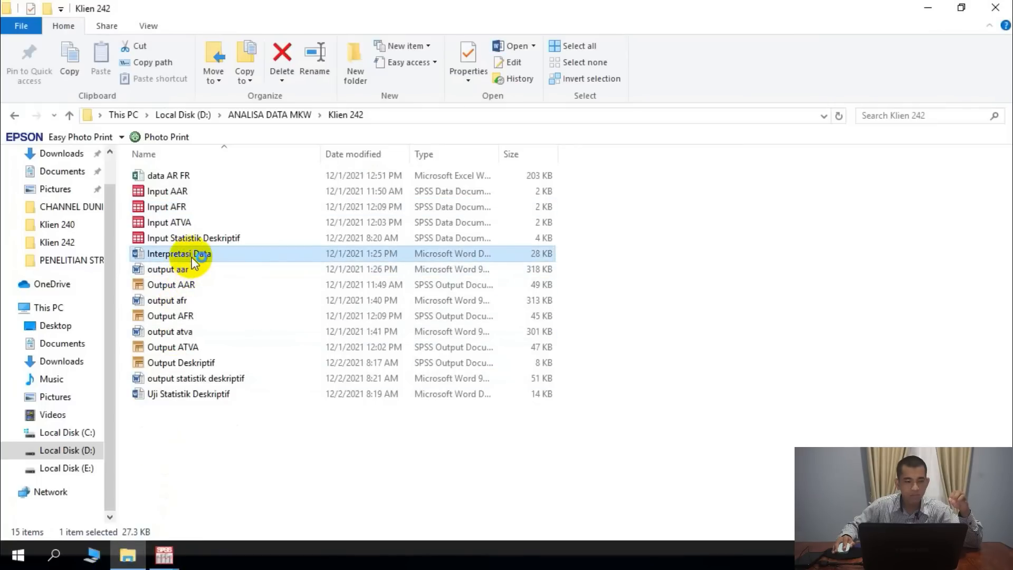
pyautogui.doubleClick(180, 254)
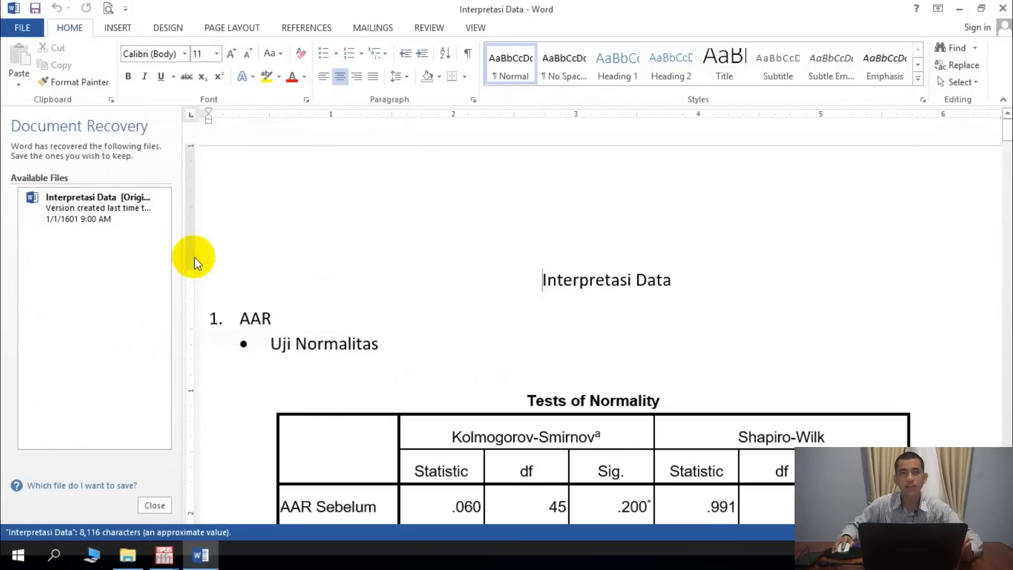
pyautogui.scroll(-5, 369, 211)
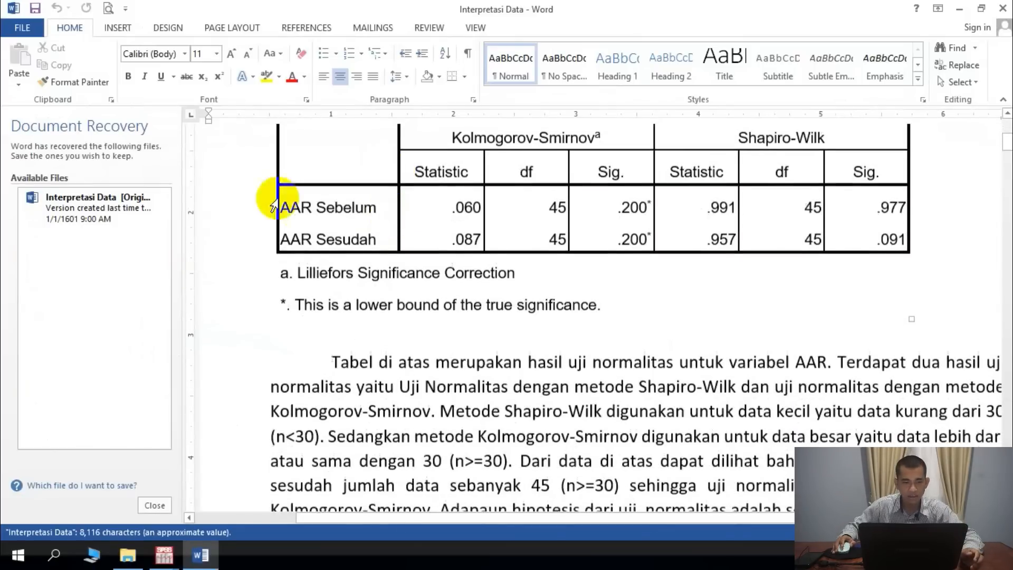